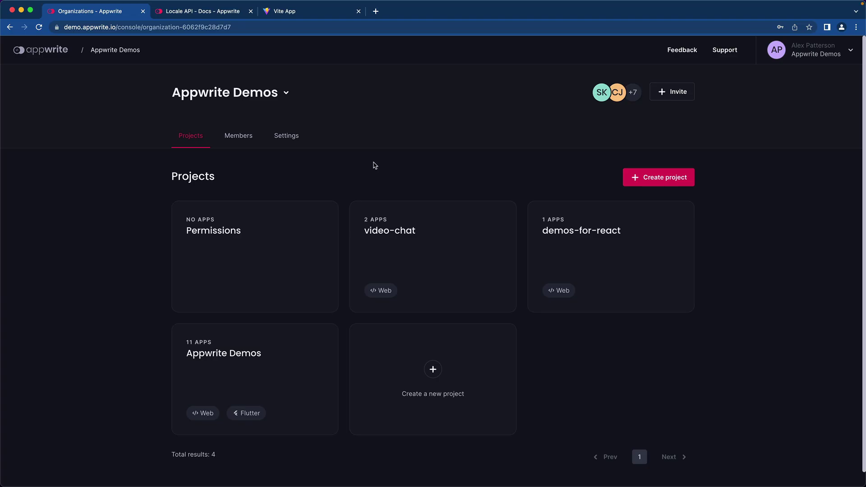
# Step: Create a new Appwrite project named 'Getting Started Web'
pyautogui.click(678, 182)
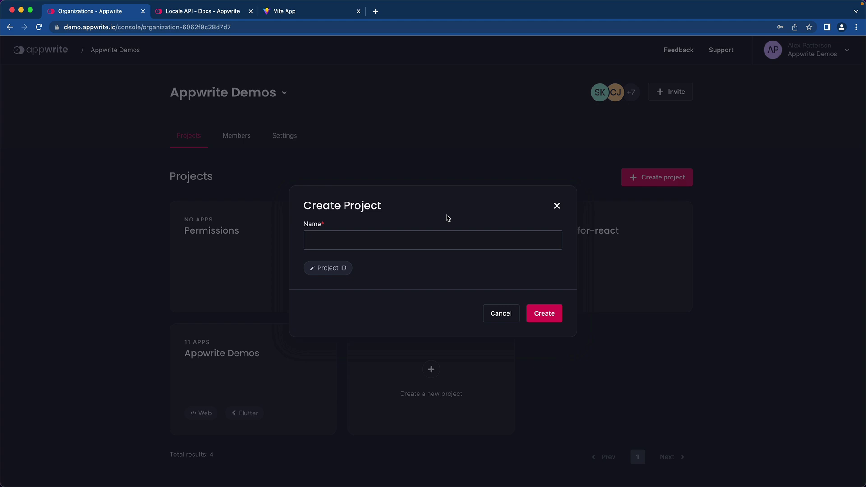
pyautogui.write('Getting Starte')
pyautogui.write('Web')
pyautogui.press('Return')
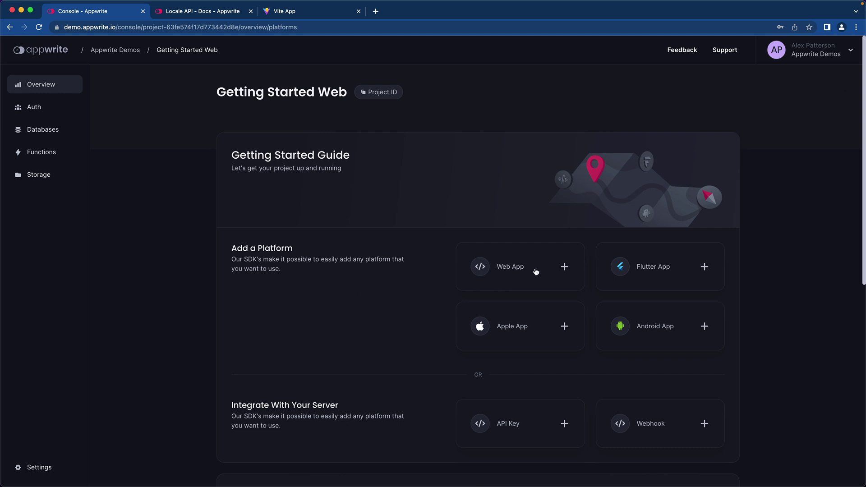
# Step: Register a web app named 'First Web App' with hostname *.vercel.app
pyautogui.click(565, 268)
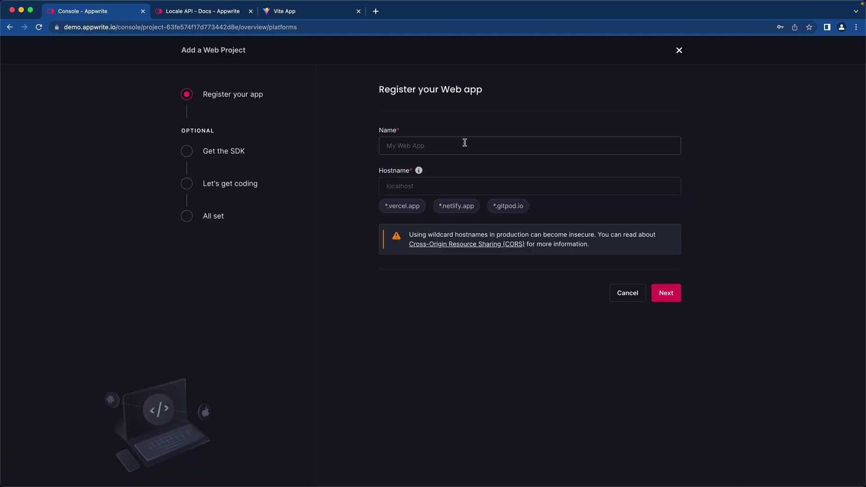
pyautogui.write('First Web App')
pyautogui.click(398, 206)
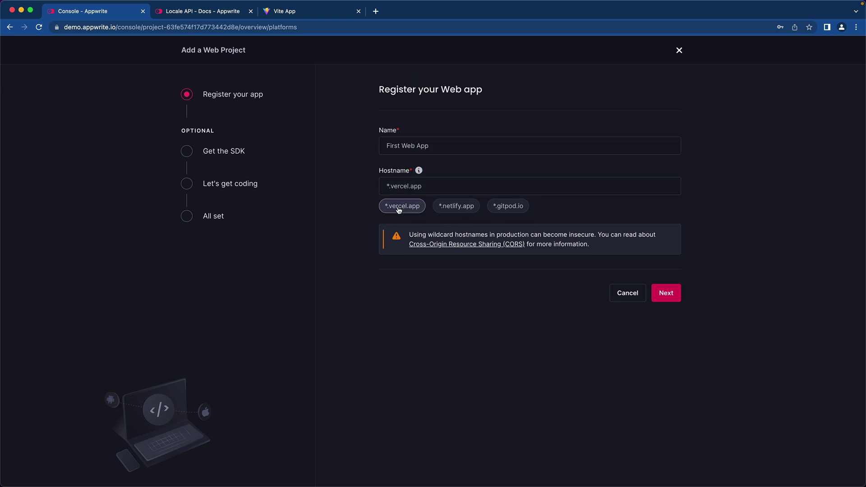
pyautogui.press('Return')
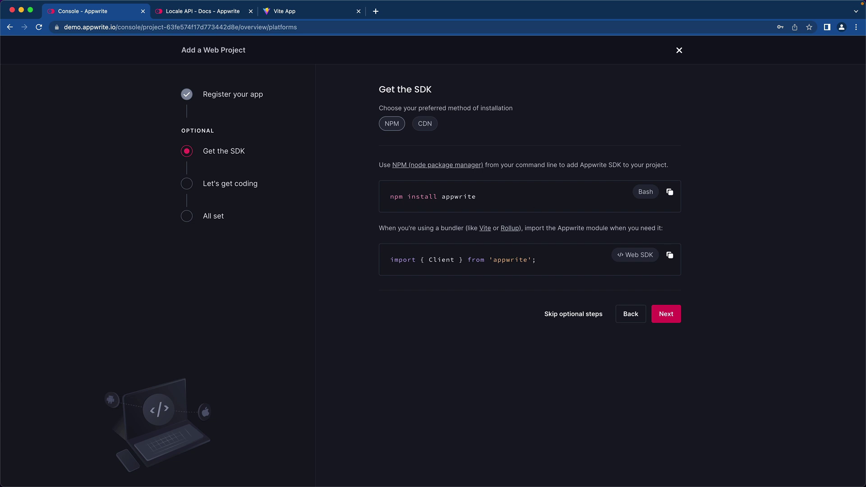
# Step: Run npm create vite@latest with Vanilla and JavaScript, then cd into vite-project
pyautogui.press('super+Tab')
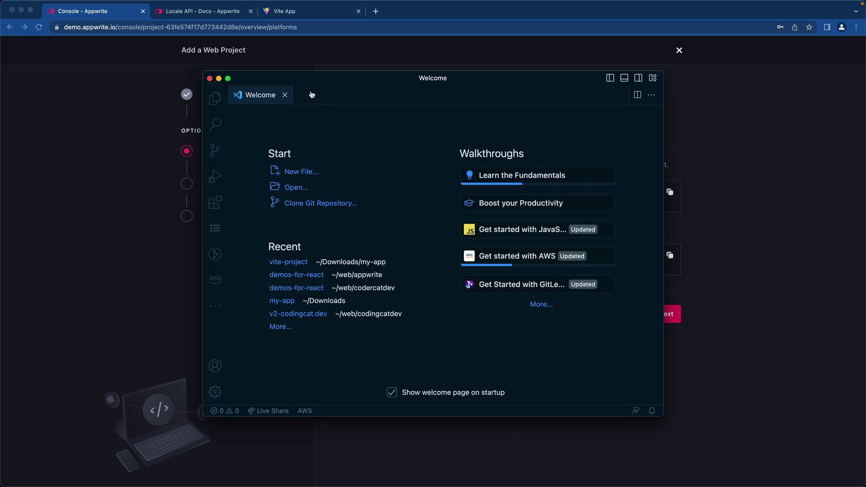
pyautogui.hotkey('ctrl', '`')
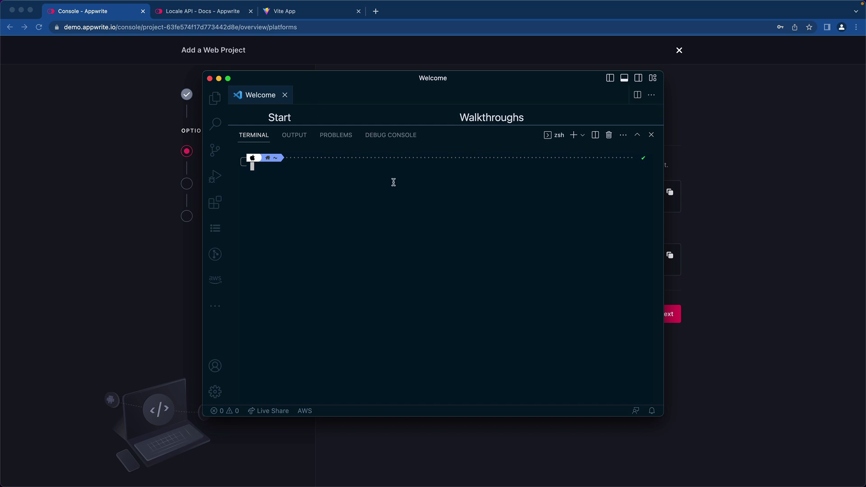
pyautogui.write('npm c')
pyautogui.write('reate vite@l')
pyautogui.write('atest')
pyautogui.press('Return')
pyautogui.press('Return')
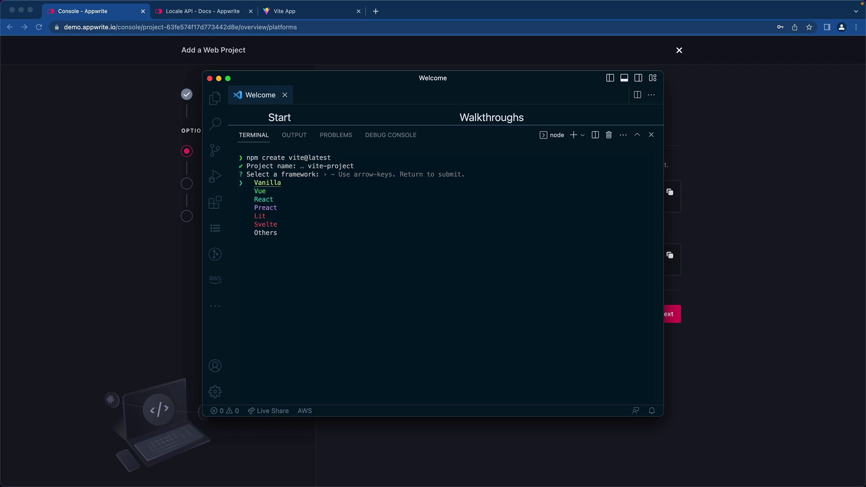
pyautogui.press('Return')
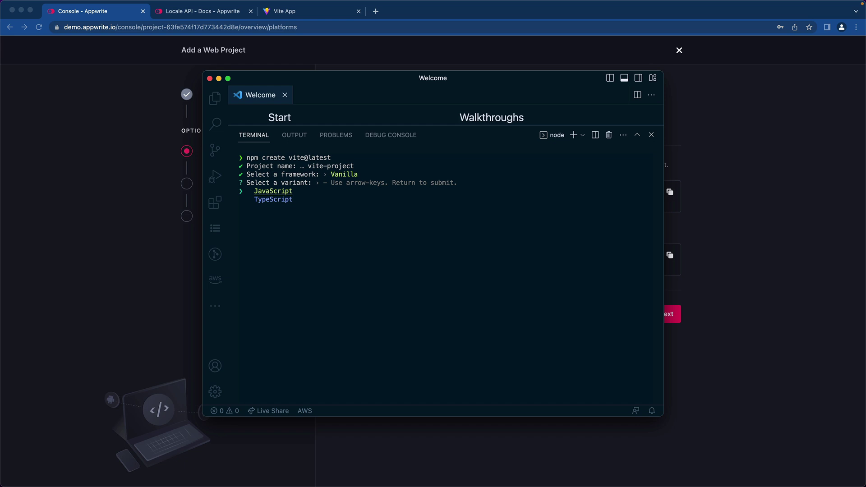
pyautogui.press('Return')
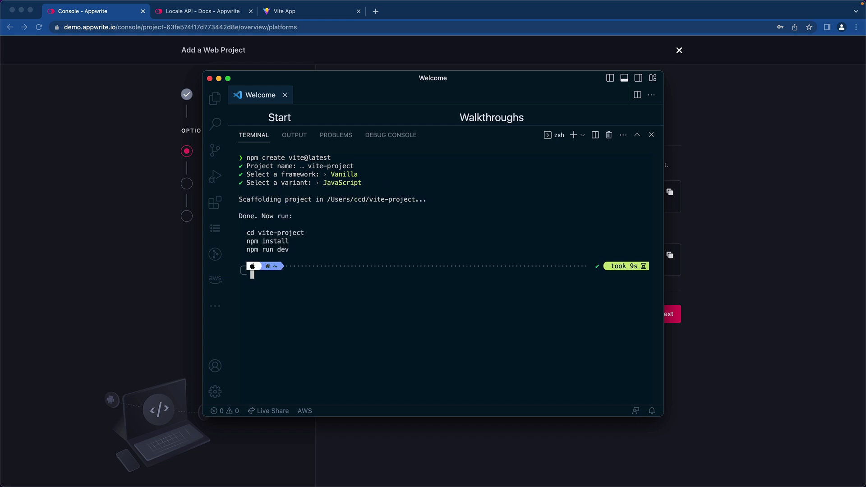
pyautogui.write('cd v')
pyautogui.write('ite')
pyautogui.press('Tab')
pyautogui.press('Return')
pyautogui.write('code ')
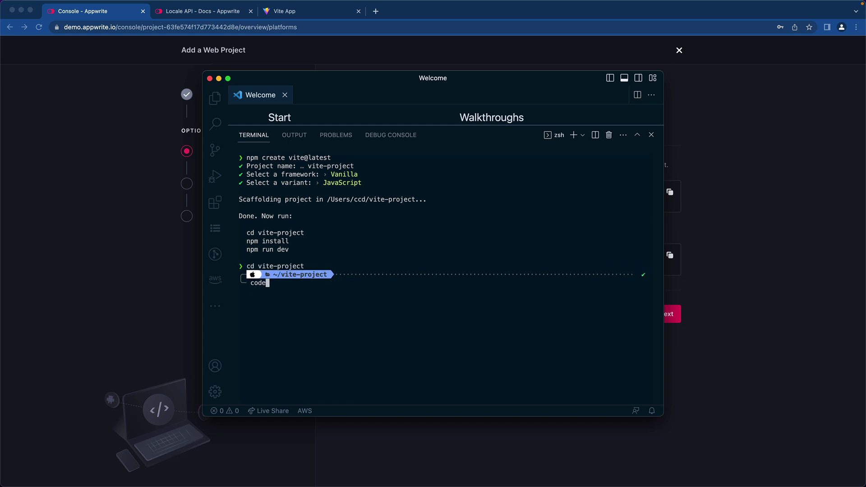
pyautogui.write('.')
# Step: Open vite-project in a new window and view index.html and main.js
pyautogui.press('Return')
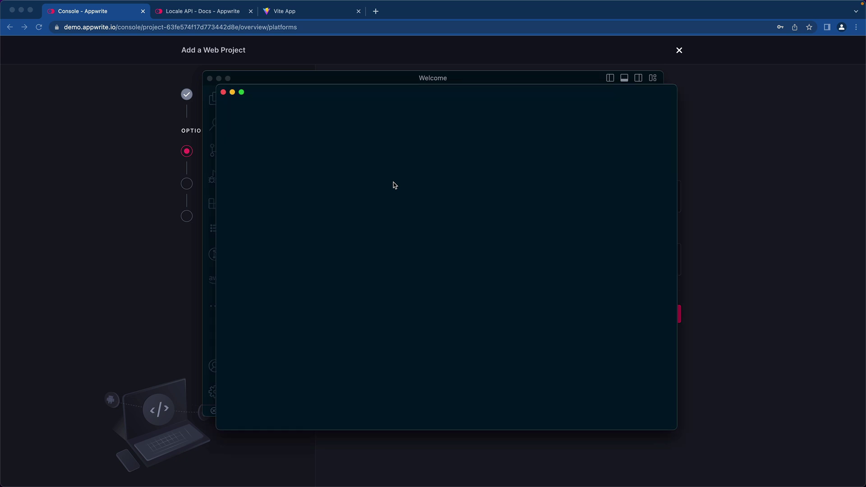
pyautogui.click(61, 76)
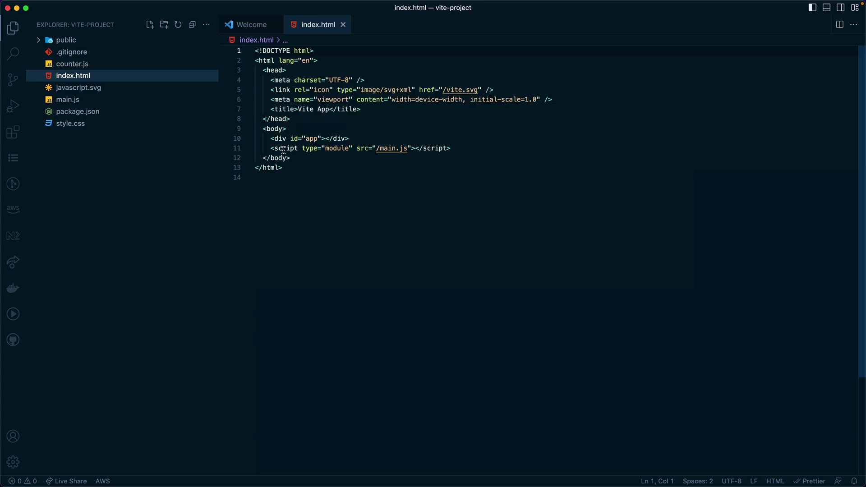
pyautogui.press('cmd')
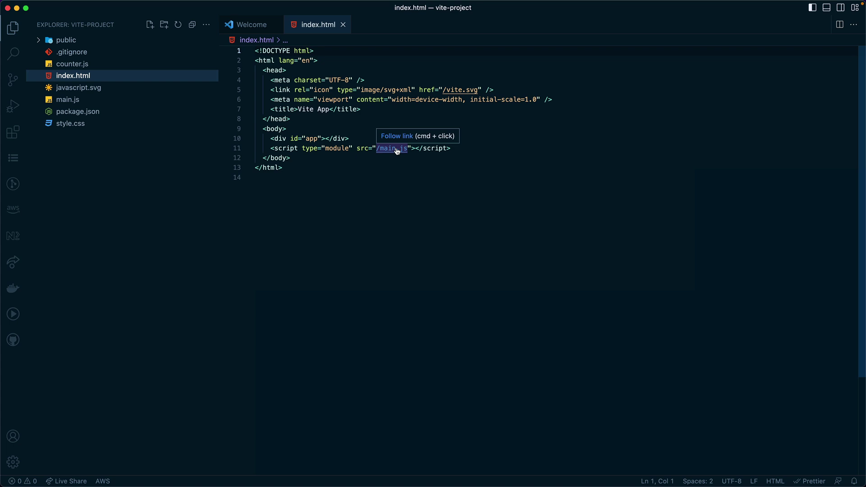
pyautogui.keyDown('super'); pyautogui.click(391, 149); pyautogui.keyUp('super')
# Step: Install dependencies with npm i, run npm run dev, and open localhost:5173
pyautogui.hotkey('ctrl', '`')
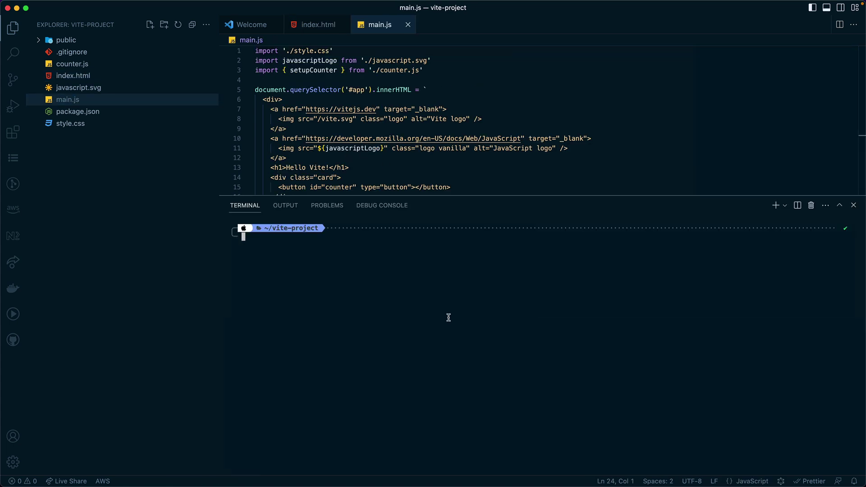
pyautogui.write('npm i')
pyautogui.press('Return')
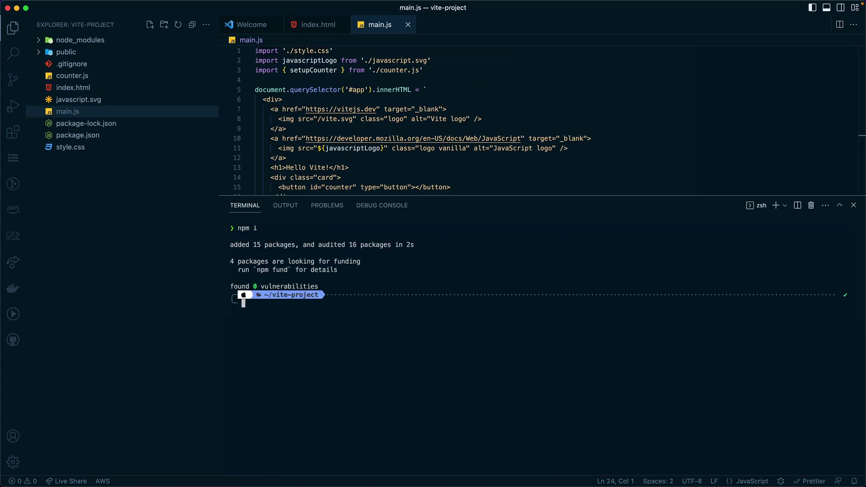
pyautogui.write('npm run dev')
pyautogui.press('Return')
pyautogui.keyDown('super'); pyautogui.click(318, 251); pyautogui.keyUp('super')
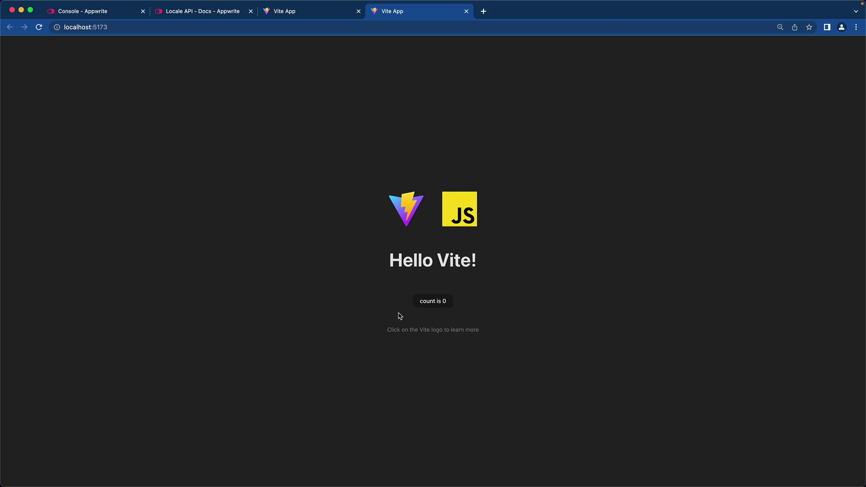
# Step: Raise the Vite app counter to 3, then go back to the Appwrite Console tab
pyautogui.click(439, 303)
pyautogui.doubleClick(438, 303)
pyautogui.click(494, 305)
pyautogui.click(84, 11)
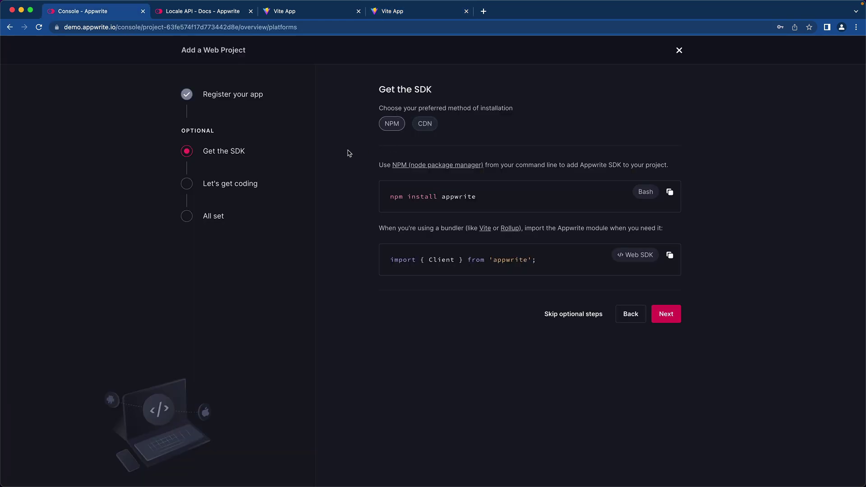
# Step: Stop the dev server and install the package with npm install appwrite
pyautogui.click(669, 192)
pyautogui.press('super+Tab')
pyautogui.hotkey('ctrl', 'c')
pyautogui.write('npm install appwrite')
pyautogui.press('Return')
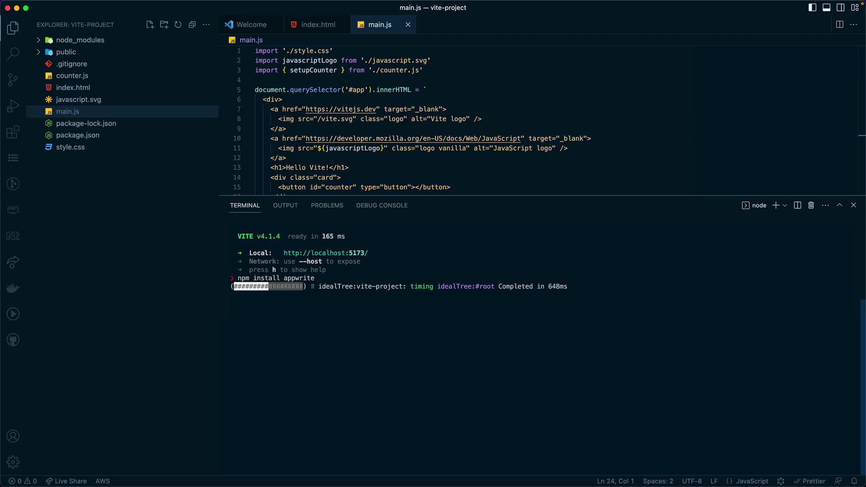
# Step: Replace the main.js template with a Hello Appwriters! heading, Get Countries button and list
pyautogui.press('super+v')
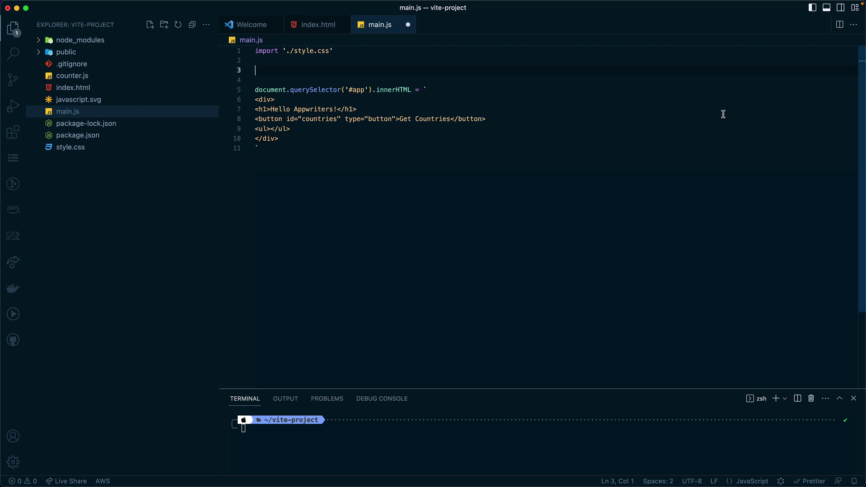
pyautogui.press('super+Tab')
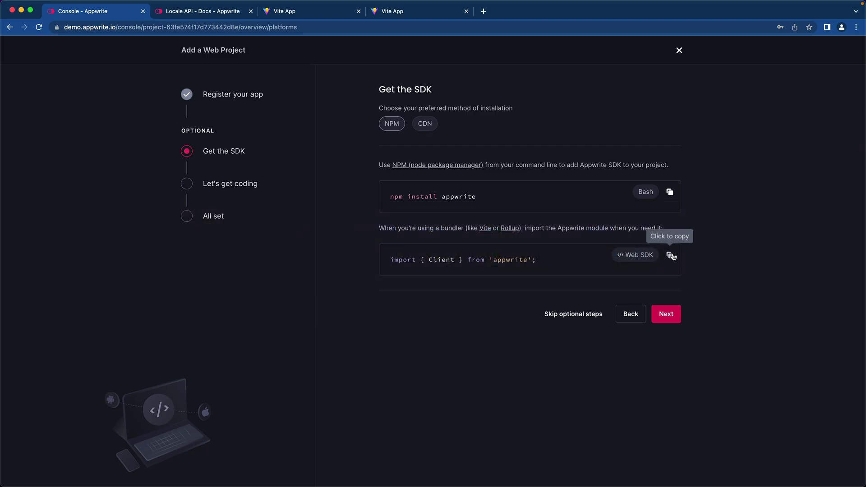
pyautogui.click(669, 256)
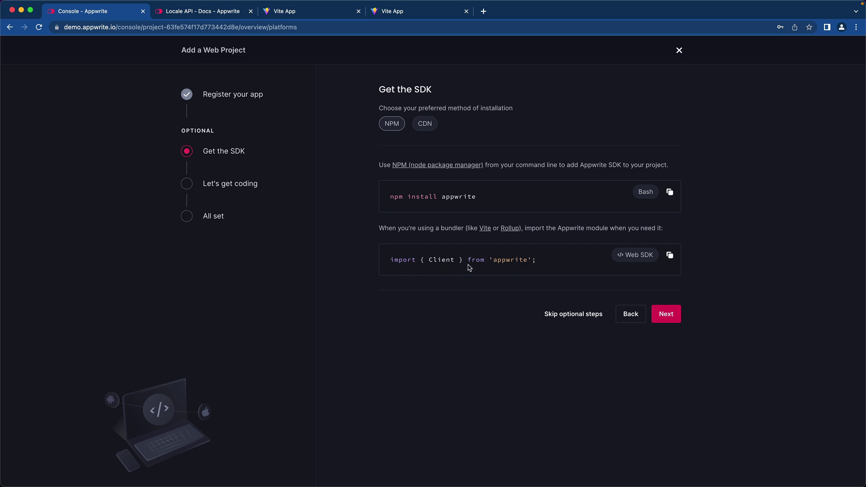
pyautogui.click(670, 255)
# Step: Paste the Appwrite Client import onto line 3 of main.js
pyautogui.press('super+Tab')
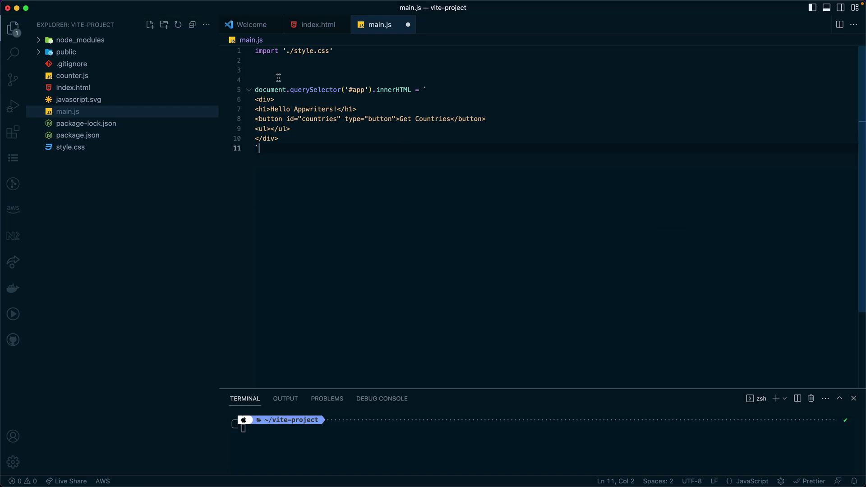
pyautogui.click(278, 70)
pyautogui.press('super+v')
# Step: Paste the client setup with the demo.appwrite.io endpoint and project ID into main.js
pyautogui.press('super+Tab')
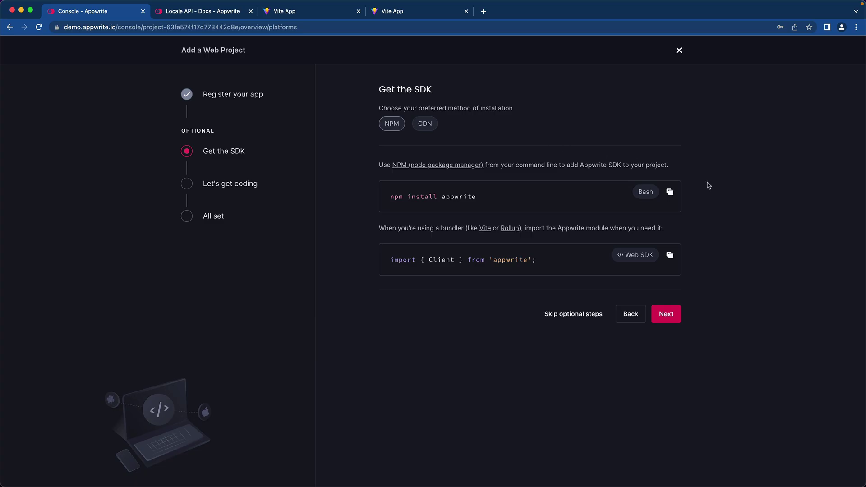
pyautogui.click(676, 317)
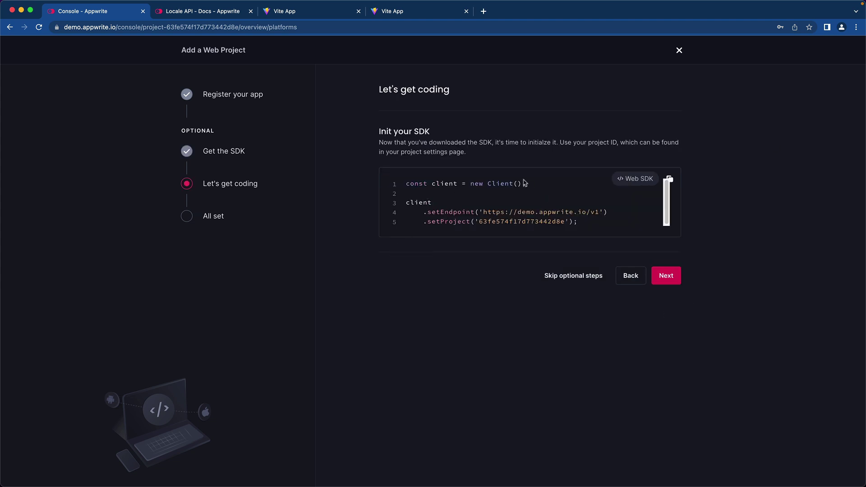
pyautogui.click(670, 179)
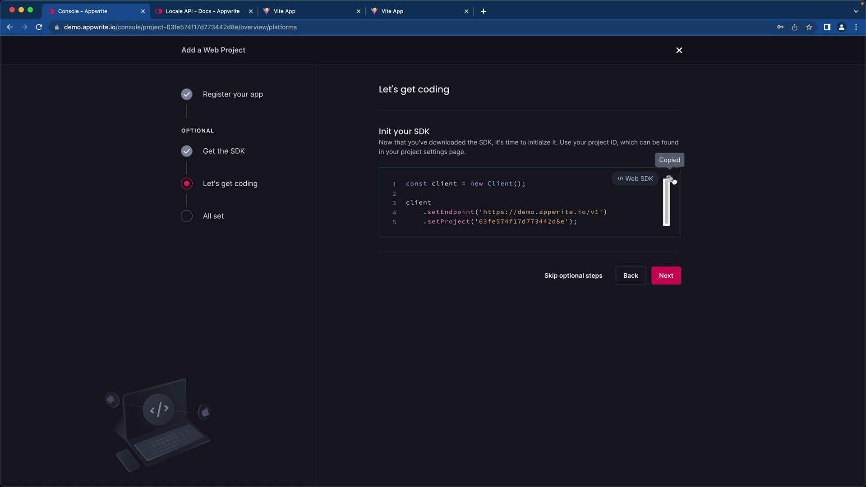
pyautogui.press('super+Tab')
pyautogui.press('super+v')
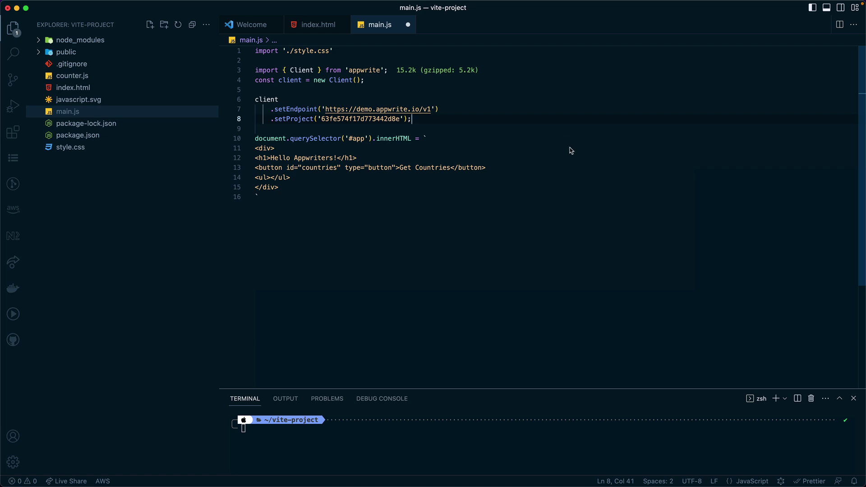
# Step: Add const getCountries = async () => { const locale = new Locale(client); }
pyautogui.press('Return')
pyautogui.press('Return')
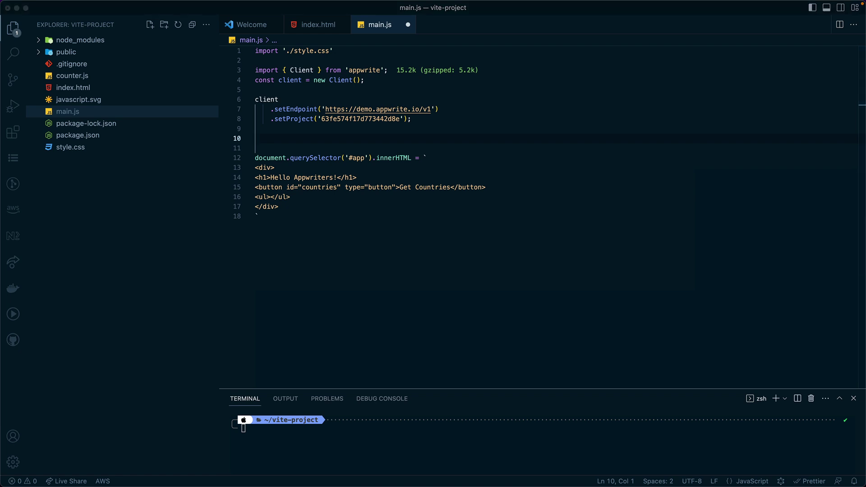
pyautogui.click(325, 135)
pyautogui.press('super+v')
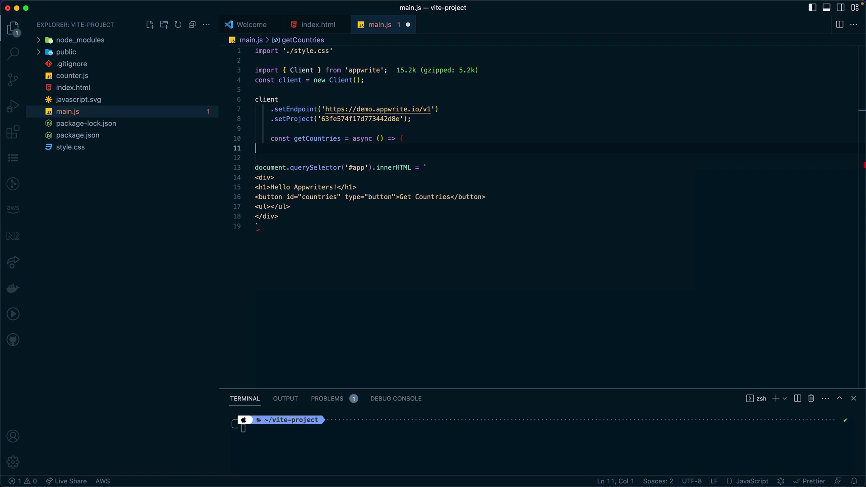
pyautogui.write('}')
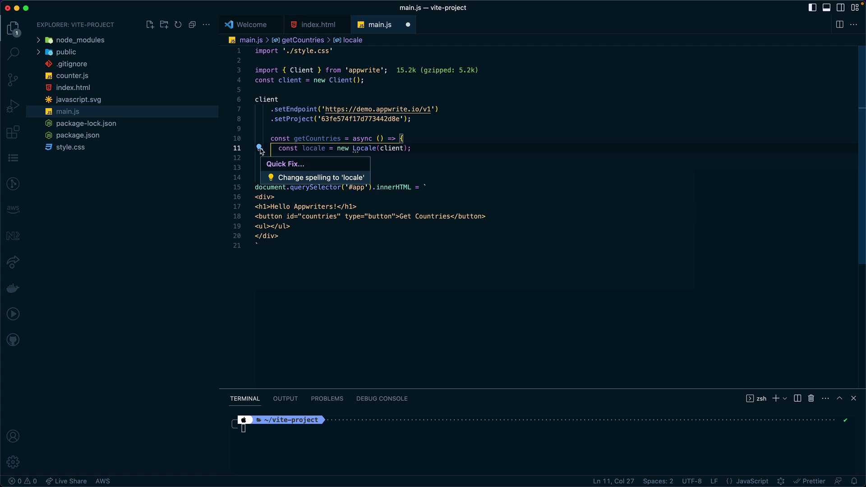
# Step: Add Locale next to Client in the appwrite import
pyautogui.click(398, 159)
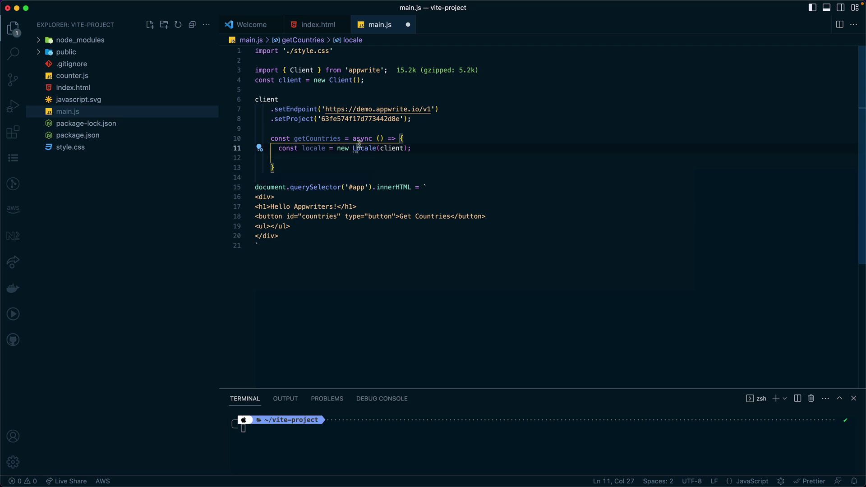
pyautogui.click(315, 69)
pyautogui.write(', Locale')
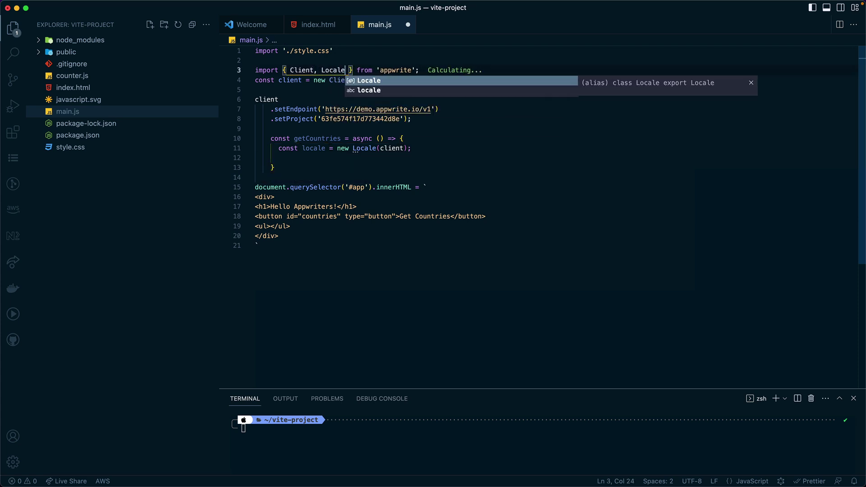
pyautogui.press('Return')
# Step: Add const { countries } = await locale.listCountries(); inside getCountries
pyautogui.click(353, 158)
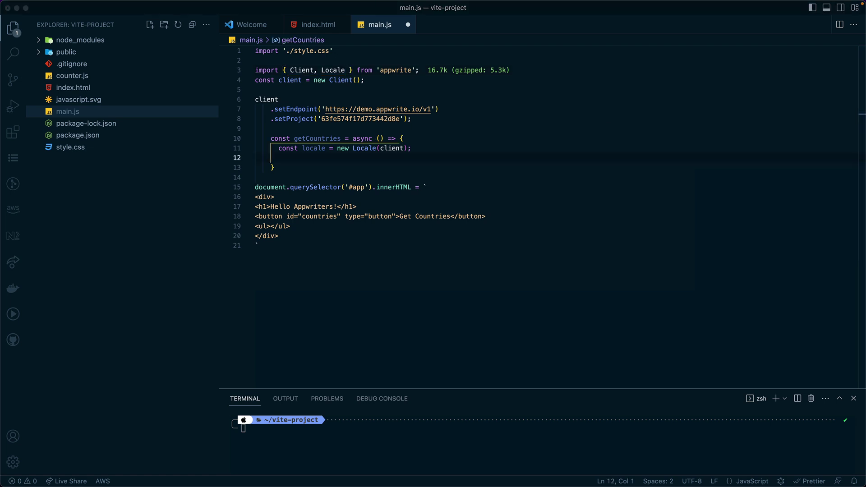
pyautogui.click(330, 160)
pyautogui.press('super+v')
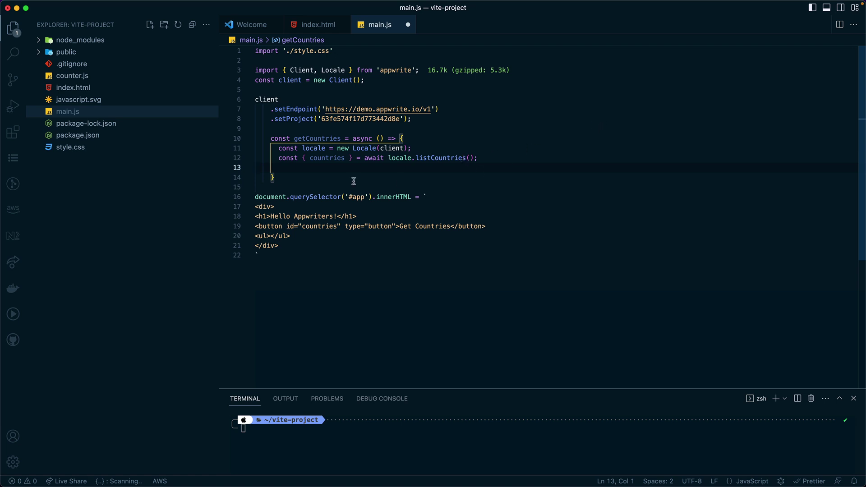
pyautogui.click(343, 160)
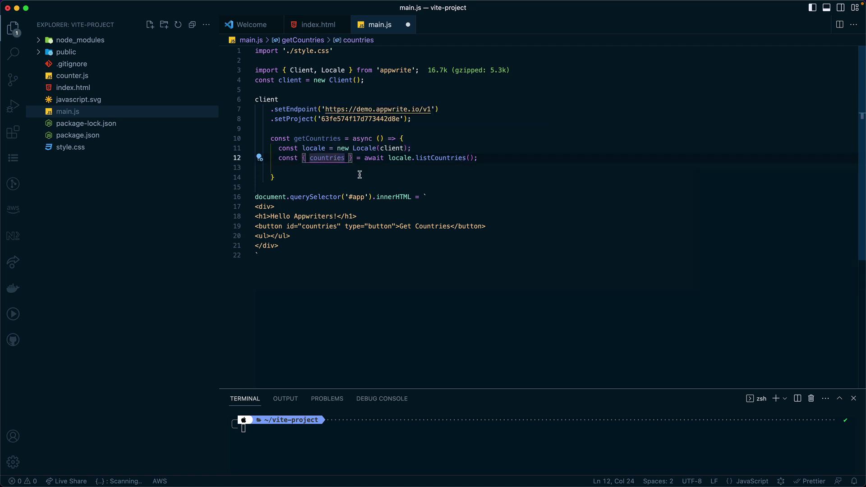
pyautogui.write(', tot')
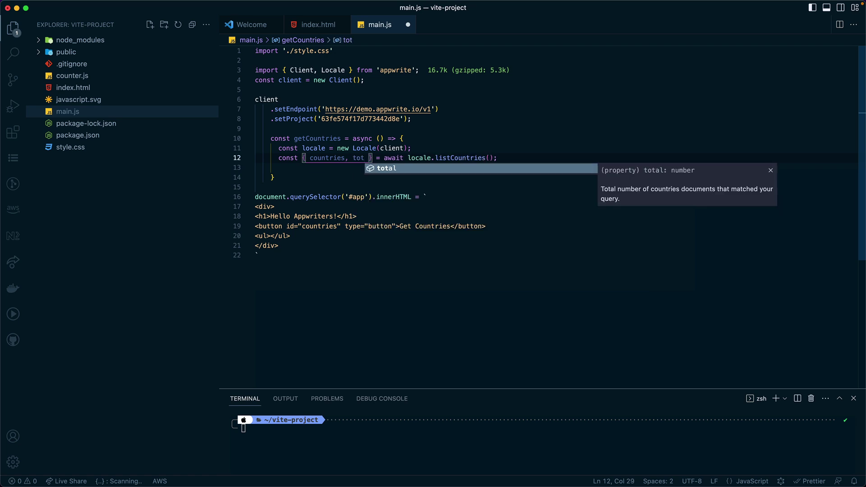
pyautogui.press('BackSpace')
pyautogui.press('BackSpace')
pyautogui.press('BackSpace')
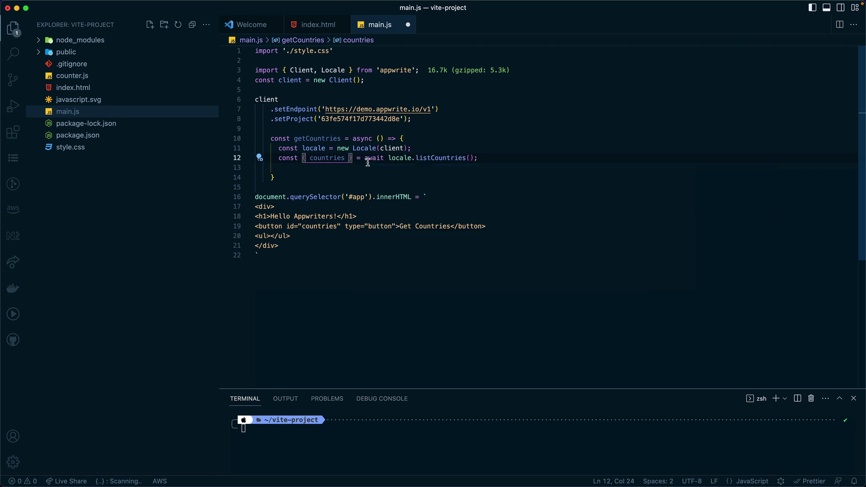
pyautogui.click(361, 167)
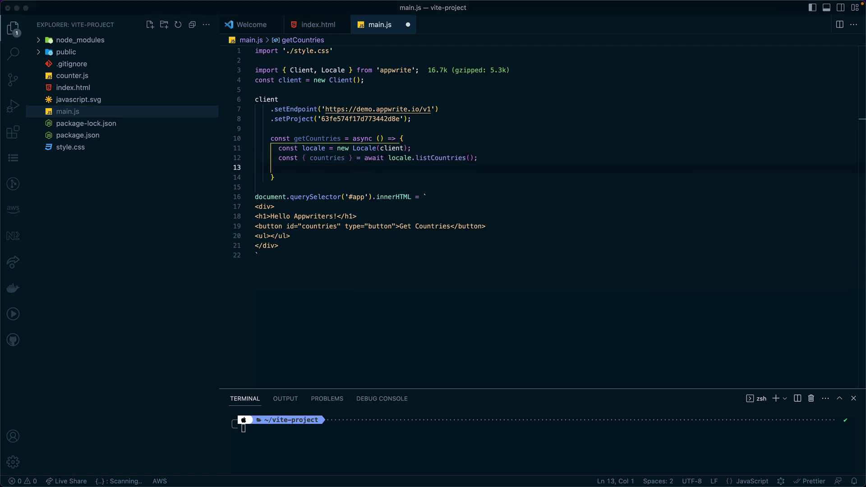
# Step: Select the ul, clear its innerHTML, and map countries to `${c.code} - ${c.name}` li items
pyautogui.click(291, 236)
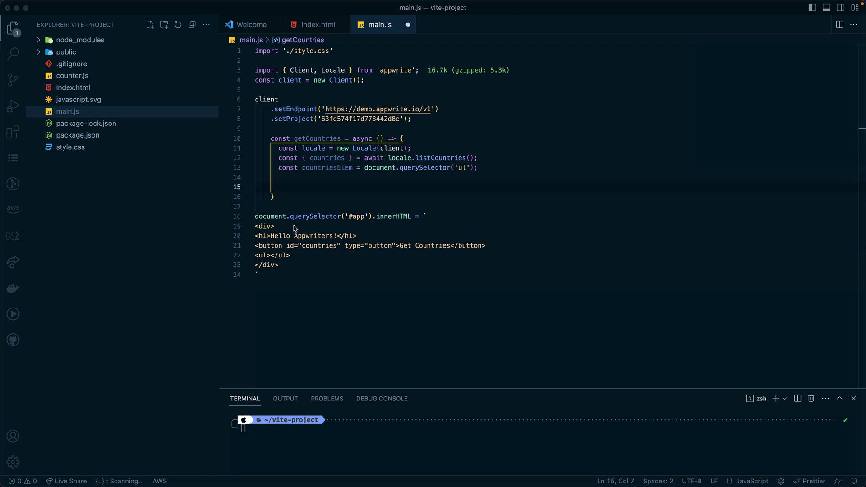
pyautogui.write("countriesElem.innerHTML = '';        ")
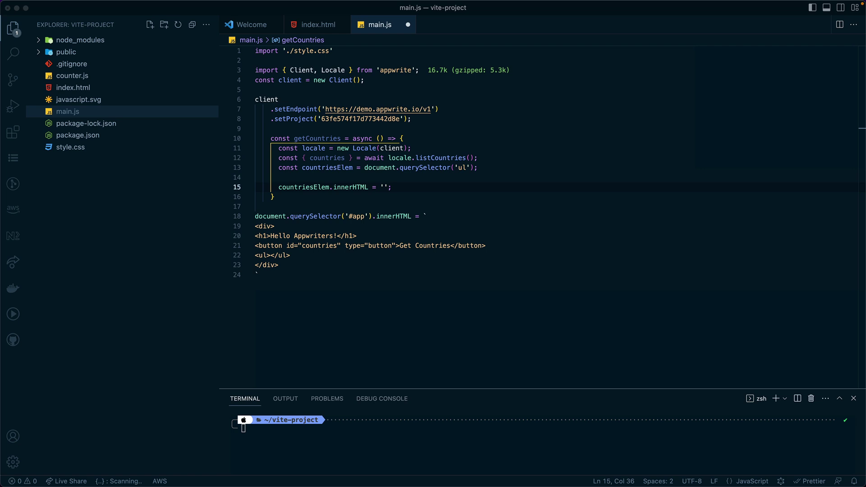
pyautogui.write('countries.map((c) => {')
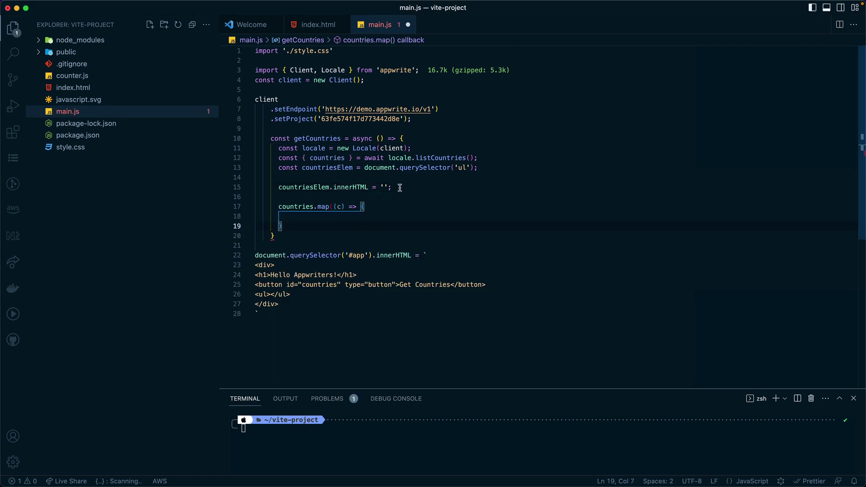
pyautogui.press('Return')
pyautogui.write("const li = document.createElement('li');")
pyautogui.press('Return')
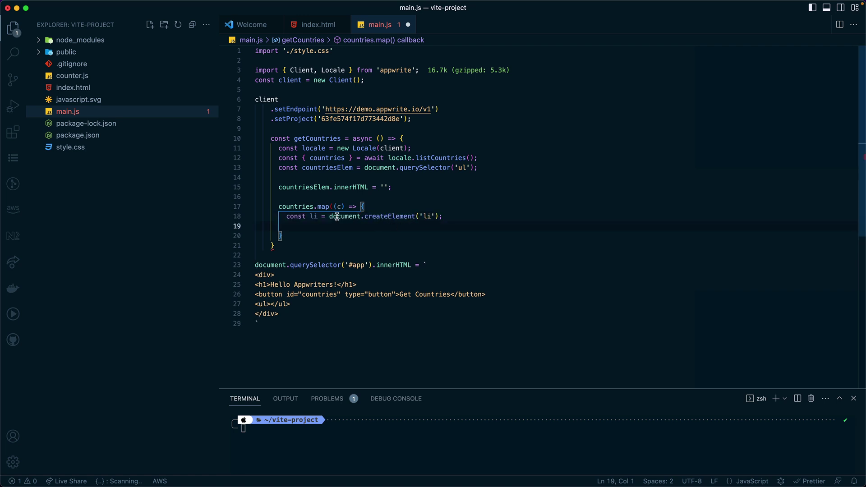
pyautogui.press('super+Tab')
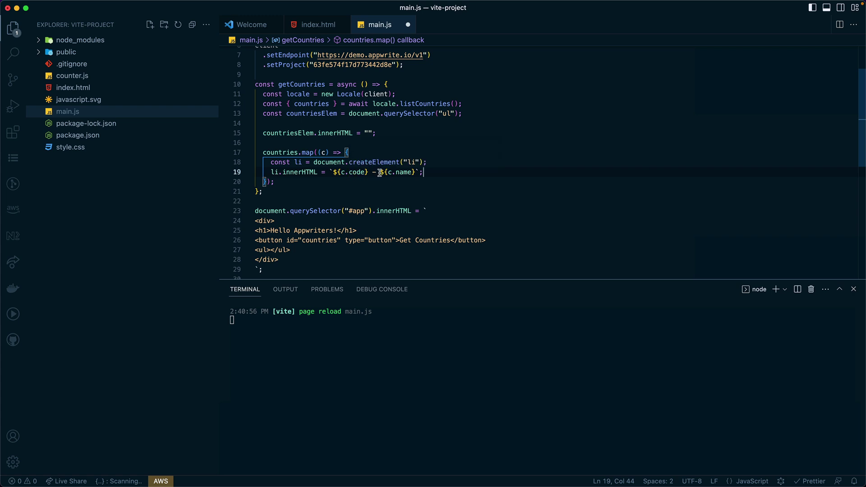
# Step: Append each li to countriesElem inside the map callback, save main.js, and check the ul markup
pyautogui.press('Return')
pyautogui.write('countriesElem.append(li);')
pyautogui.hotkey('shift', 'Home')
pyautogui.hotkey('shift', 'Home')
pyautogui.press('super+s')
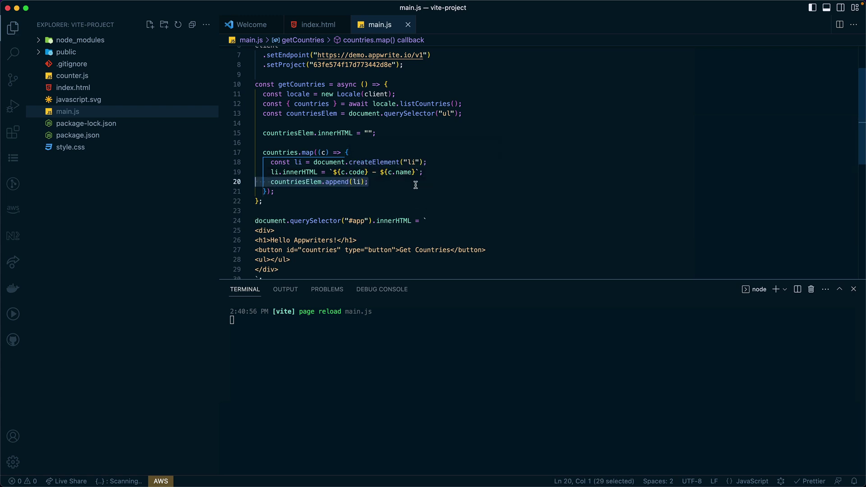
pyautogui.click(389, 184)
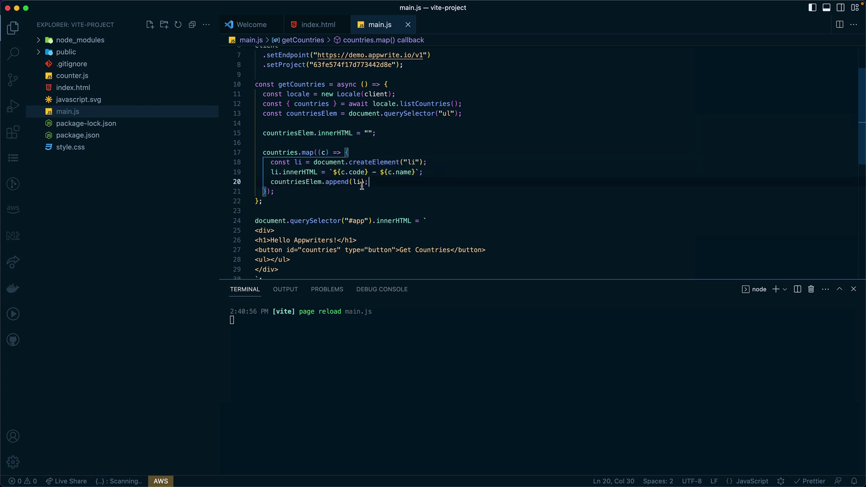
pyautogui.scroll(-2, 480, 197)
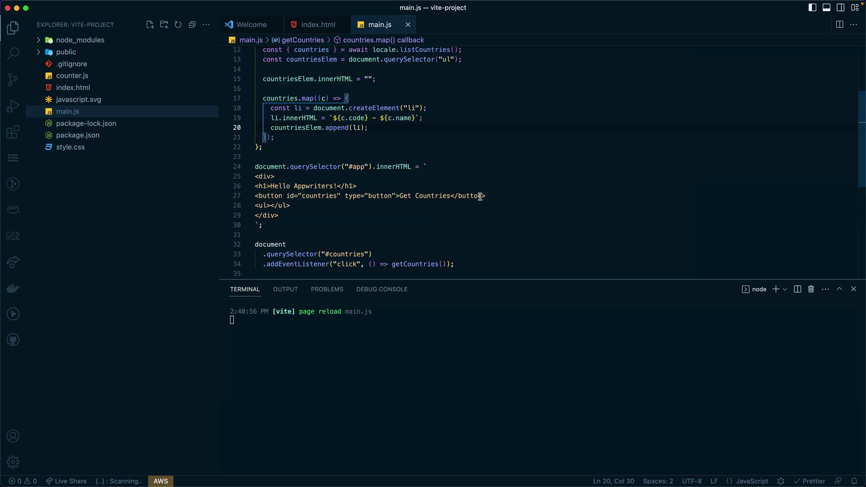
pyautogui.doubleClick(274, 205)
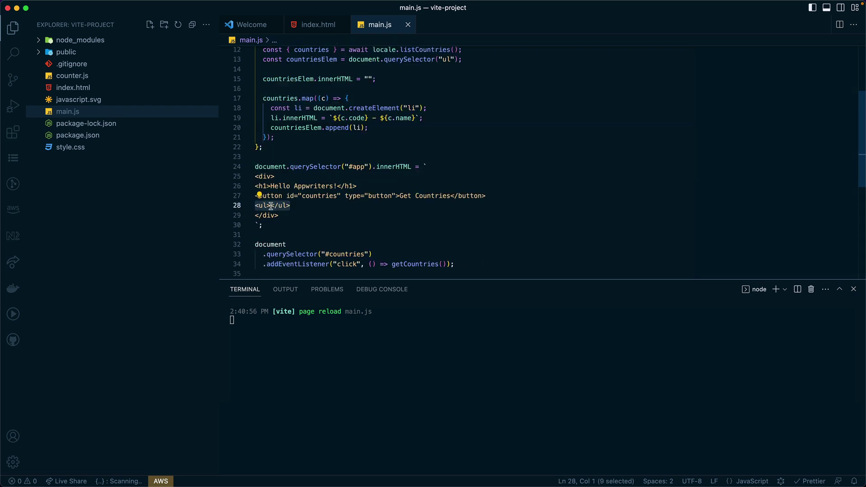
pyautogui.click(303, 206)
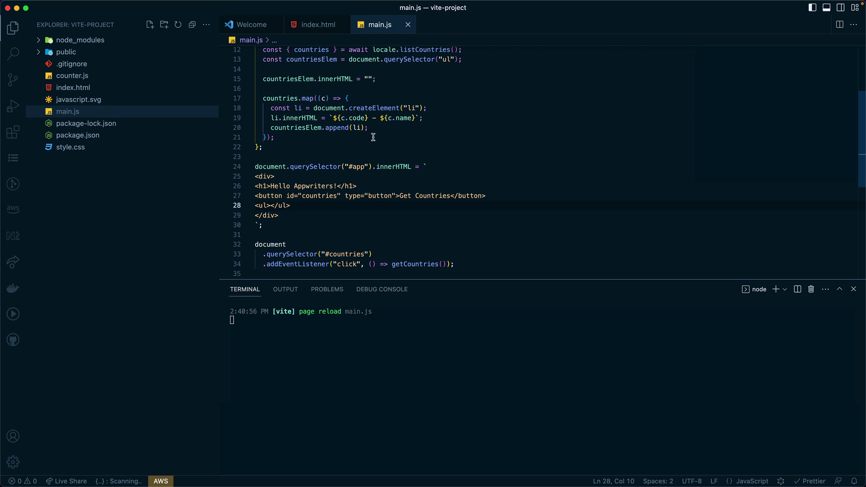
pyautogui.click(416, 127)
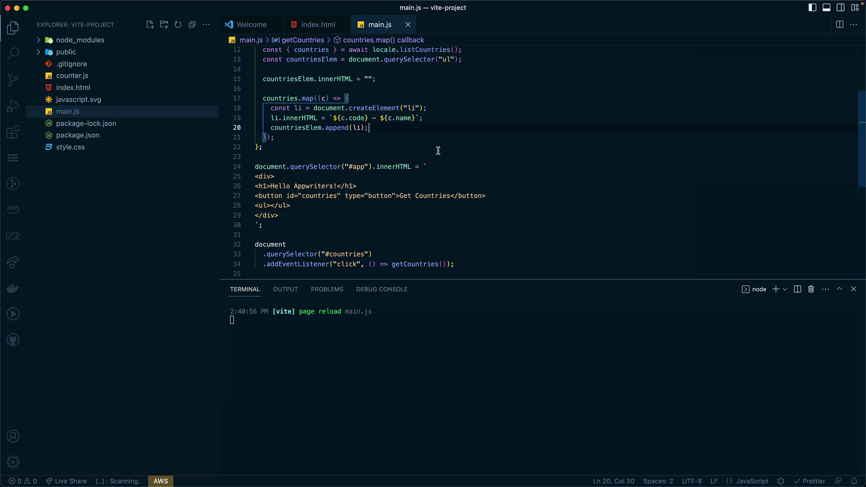
# Step: Check the Vite App's country code and name list, then return to the Locale API docs
pyautogui.press('super+Tab')
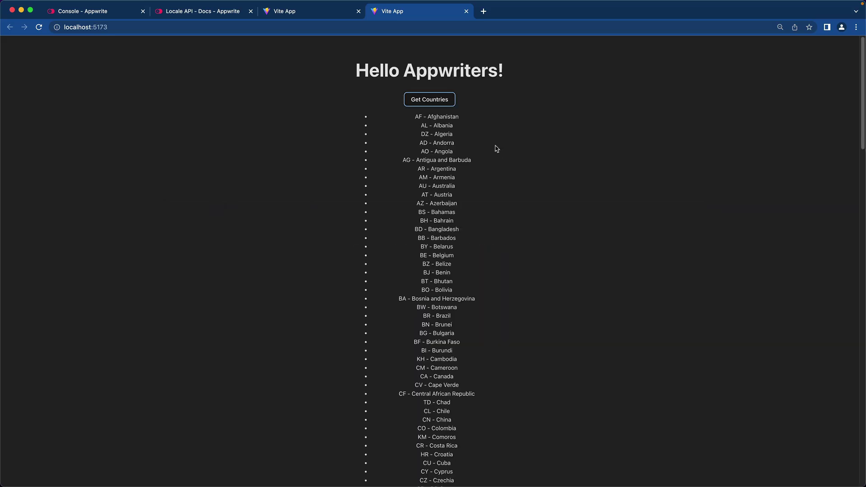
pyautogui.press('super+2')
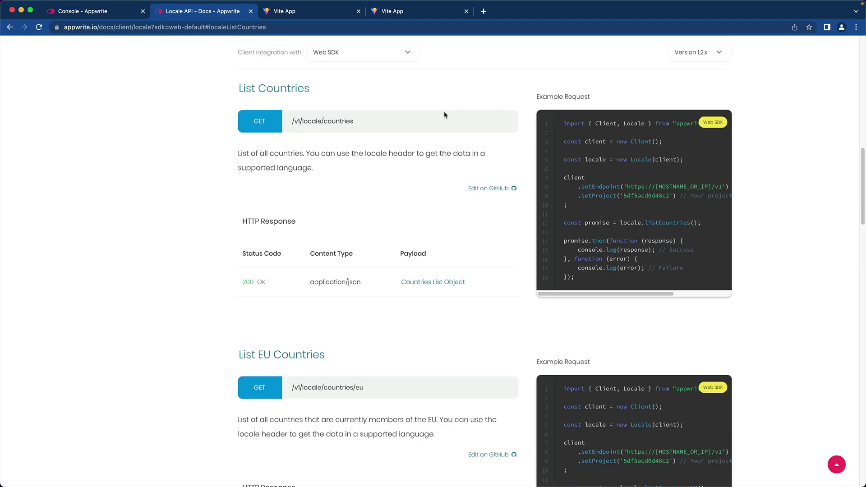